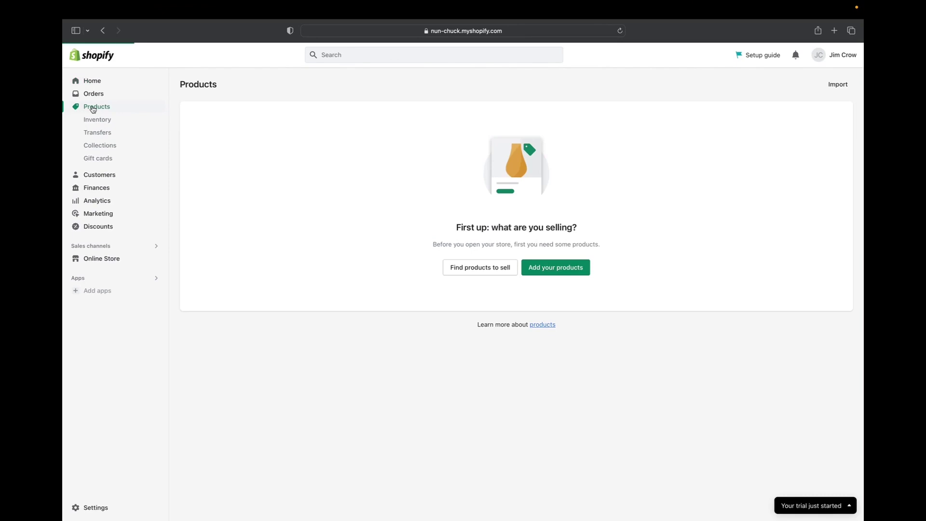
Step: Start a new product titled "Martial Arts Foam Nunchucks" and add its description with an intro line and four numbered features
left_click(542, 270)
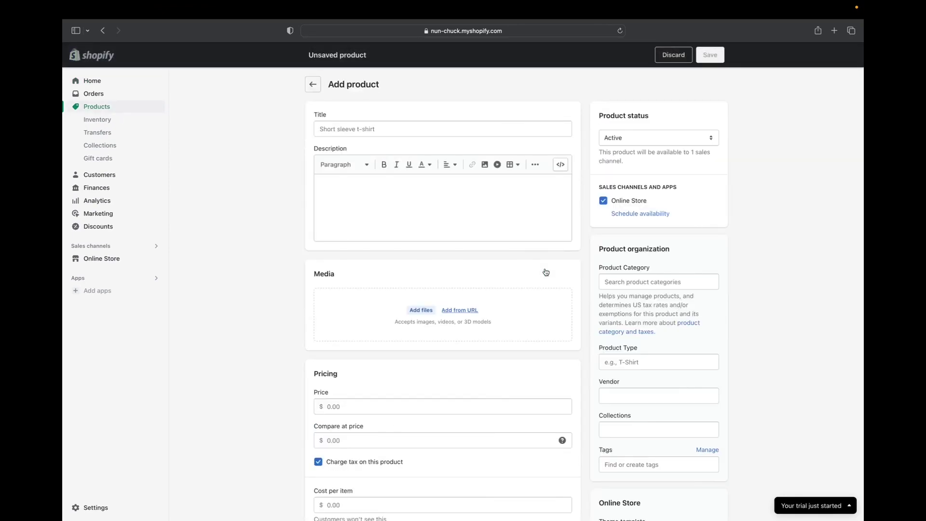
left_click(334, 129)
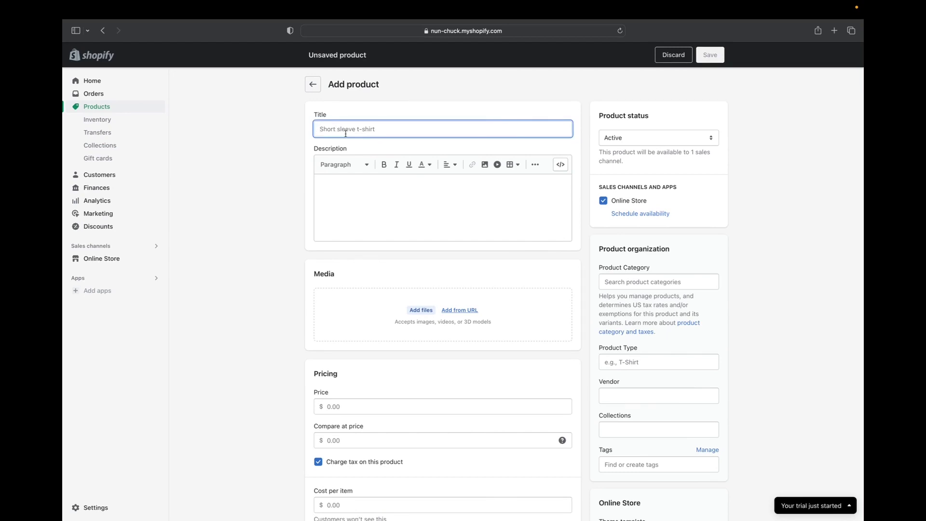
type("Nun chucks")
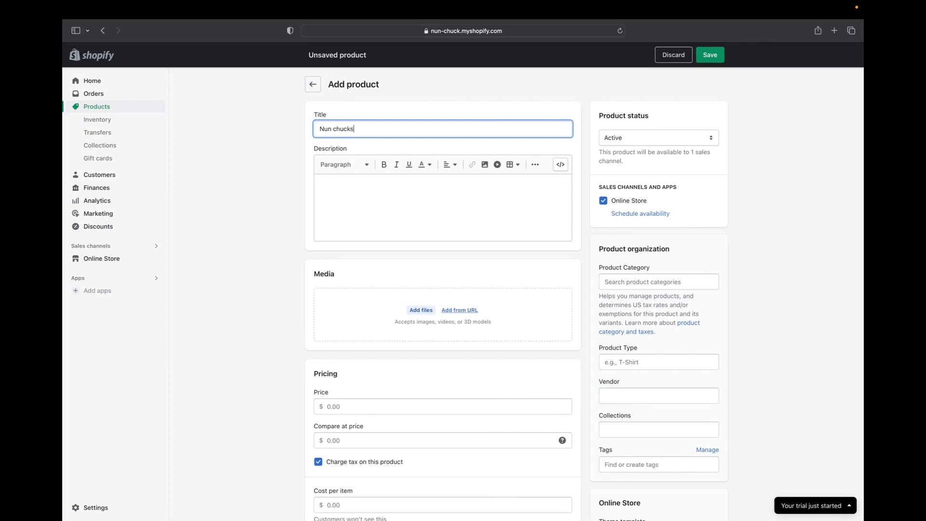
left_click(340, 185)
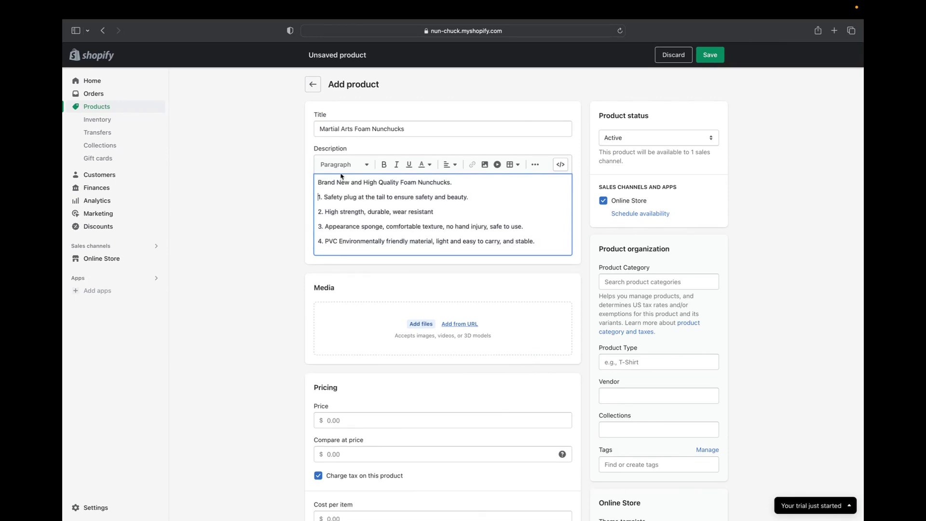
Step: Make the four numbered feature lines in the product description bold
left_click_drag(316, 196, 518, 251)
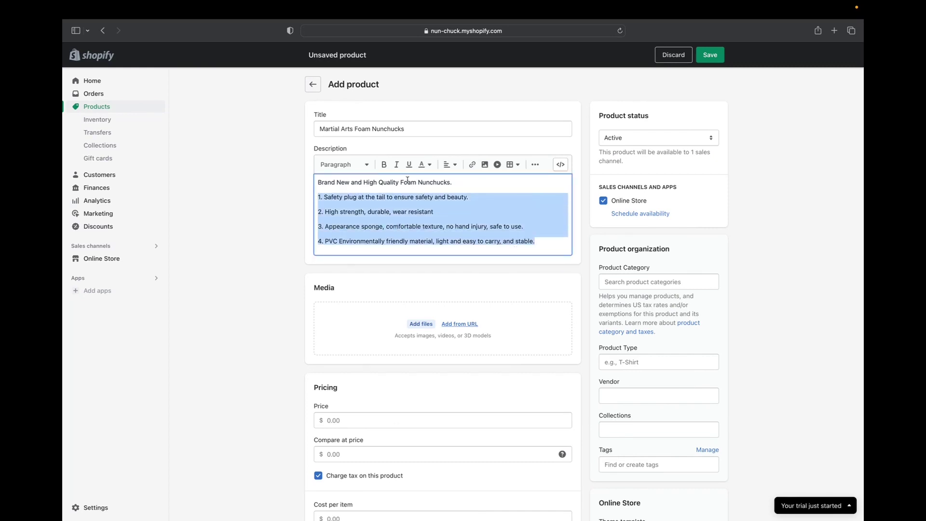
left_click(384, 164)
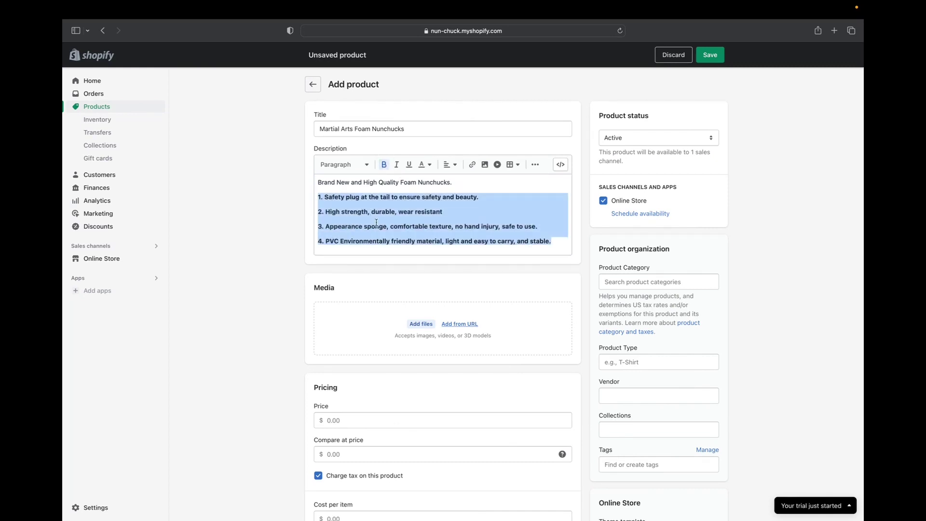
left_click(492, 194)
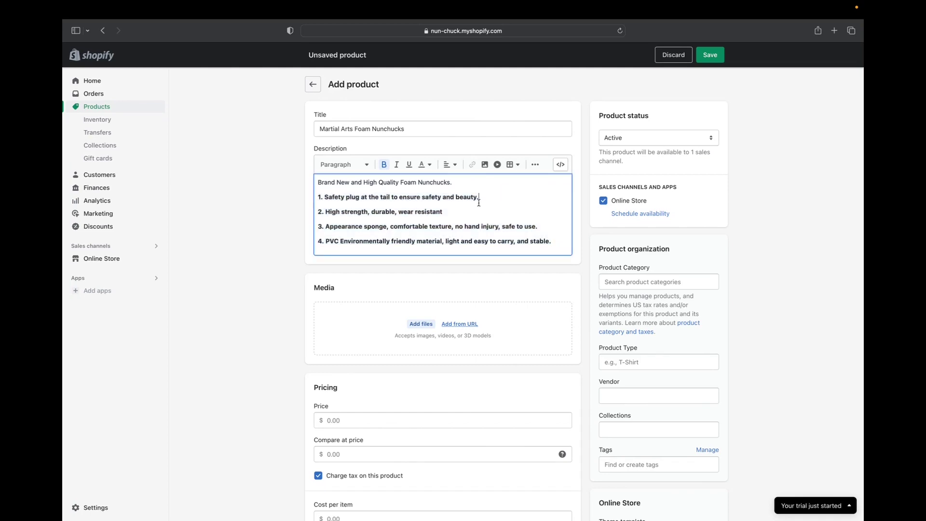
left_click_drag(479, 198, 315, 198)
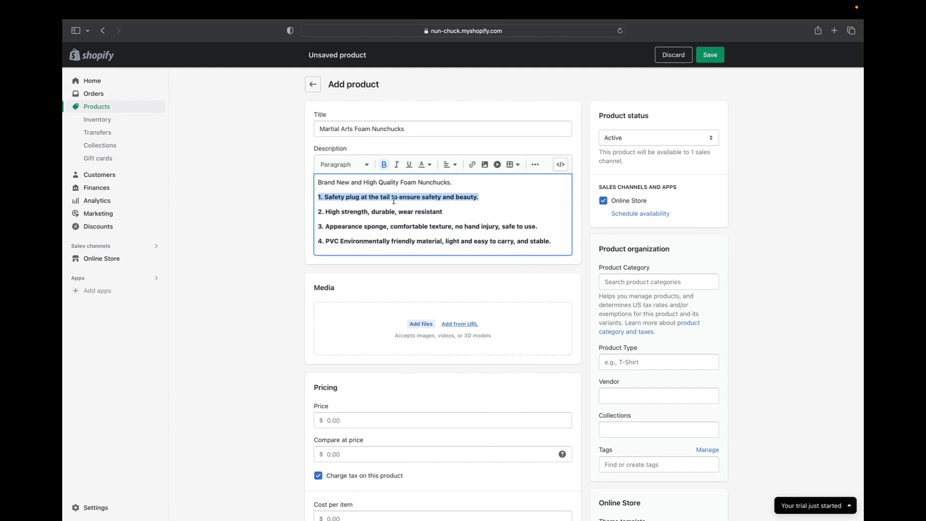
left_click(474, 168)
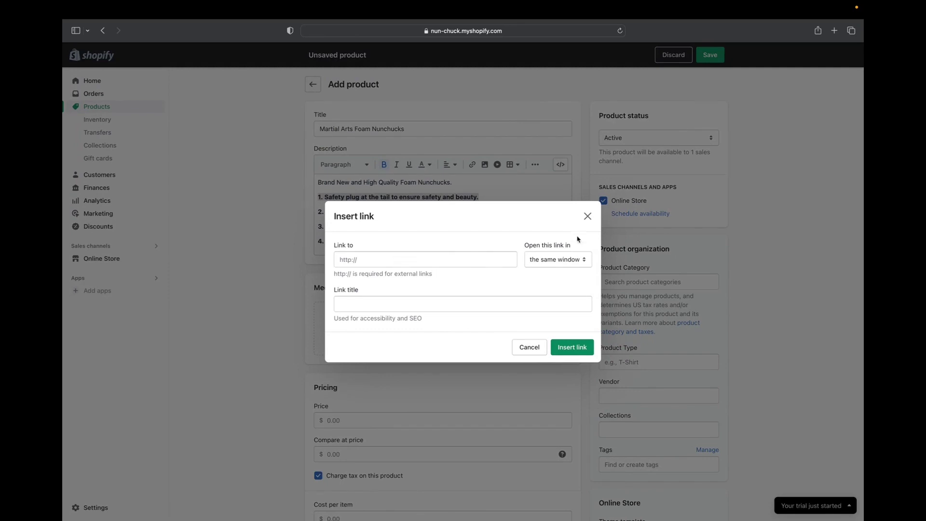
left_click(531, 347)
left_click(513, 212)
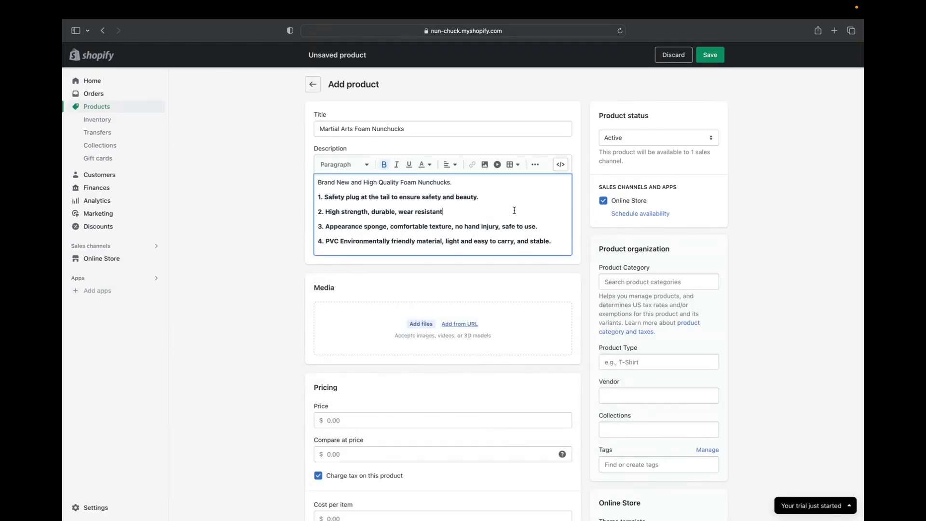
Step: Upload the six nunchuck screenshots from the Desktop, timed 6.38.58 PM through 6.41.23 PM, as product media
left_click(414, 326)
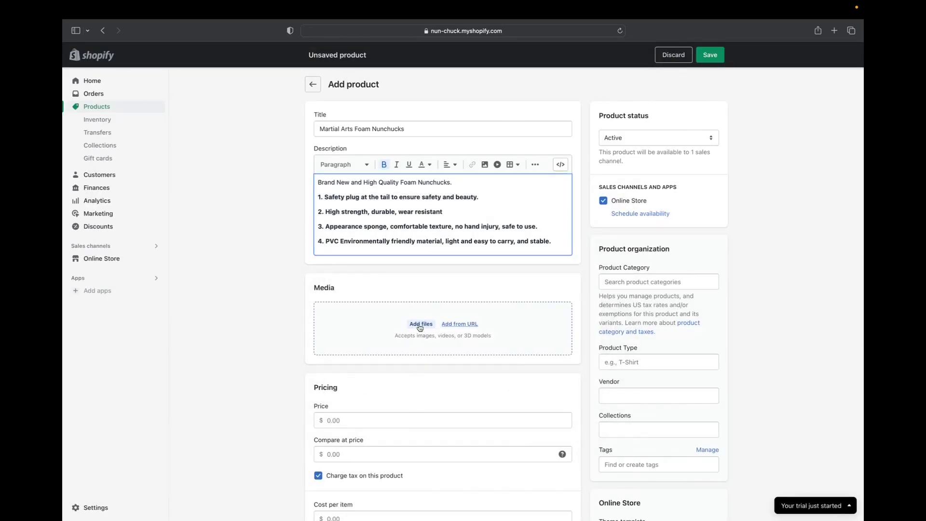
scroll(405, 350, "down", 3)
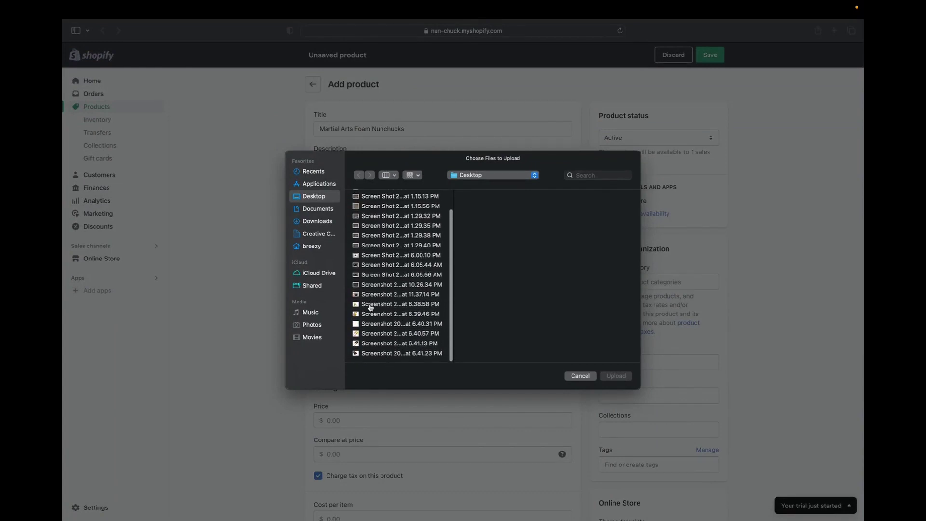
left_click(371, 305)
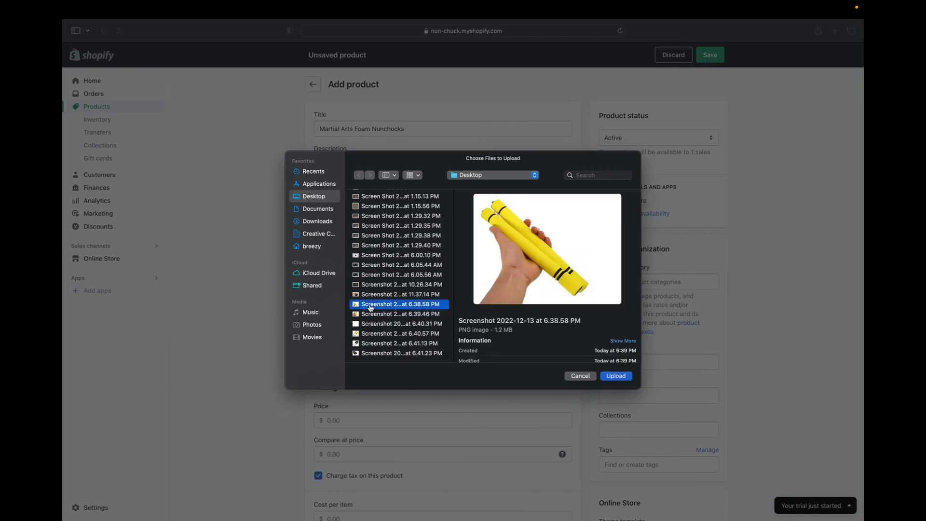
key("shift+Down")
key("shift+Down")
key("shift+Down")
key("shift+Down")
key("shift+Down")
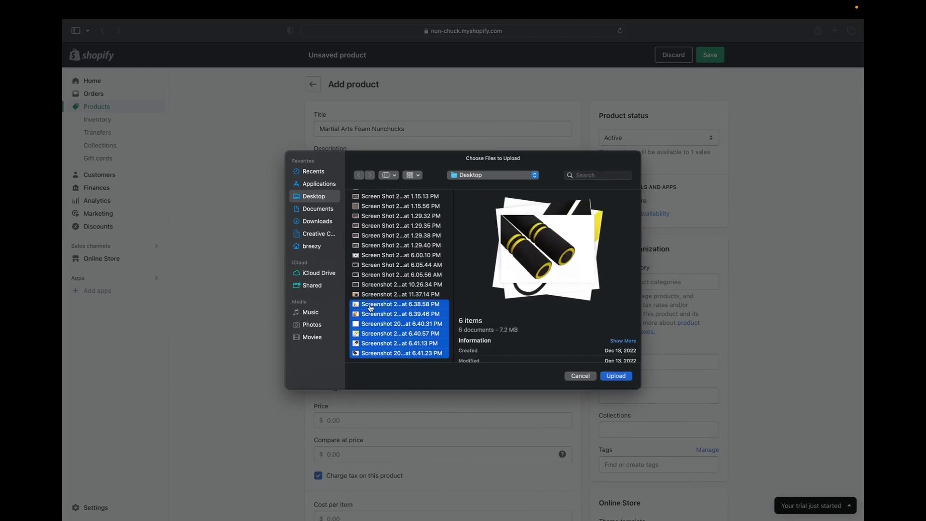
left_click(616, 376)
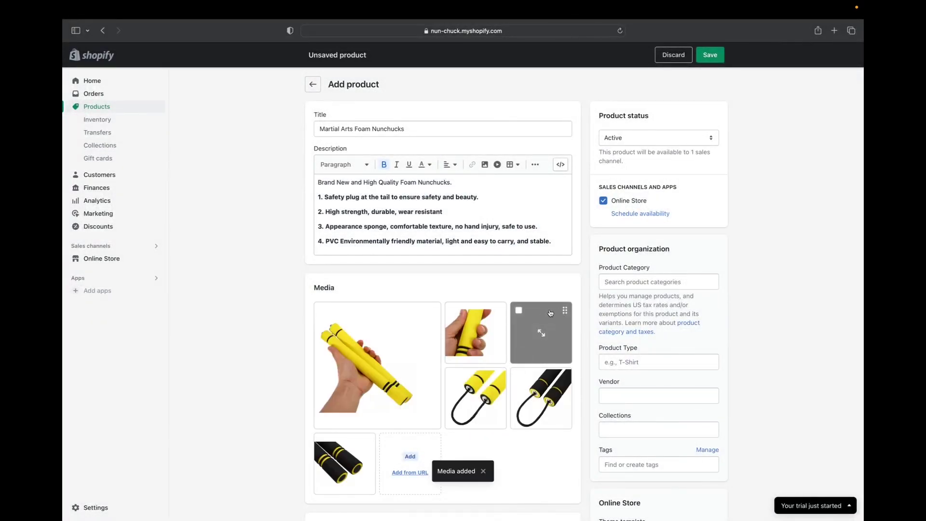
Step: Set the product's price to $14.99 and save the product
scroll(473, 403, "down", 3)
scroll(473, 403, "down", 3)
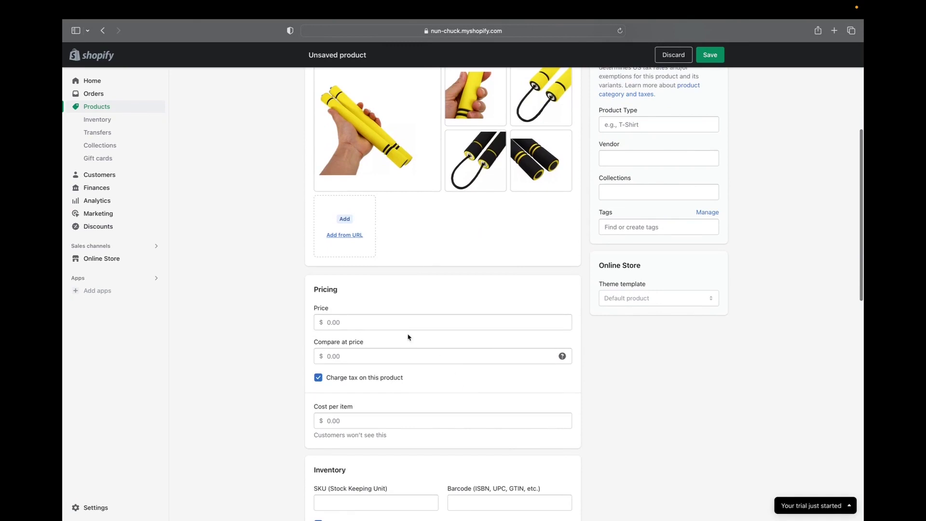
scroll(407, 334, "down", 1)
left_click(350, 292)
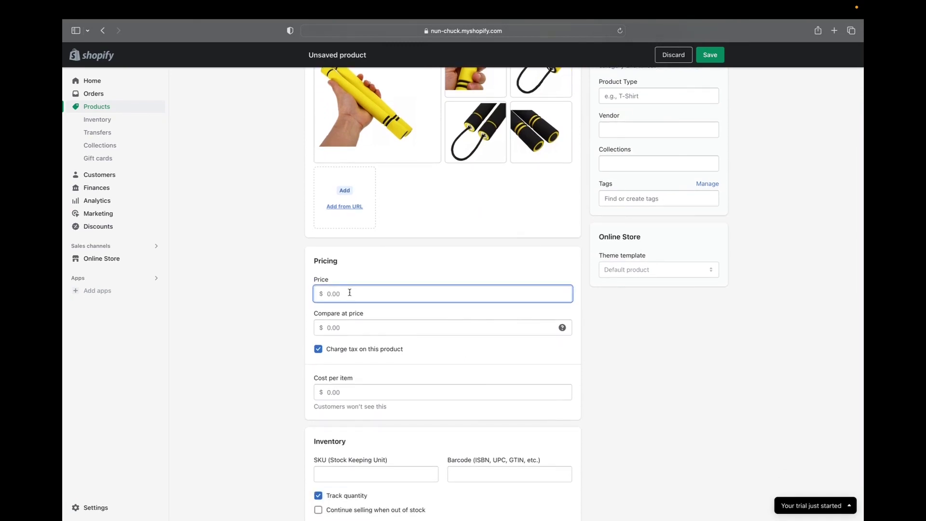
type("14")
type(".00")
key("BackSpace")
key("BackSpace")
type("99")
key("Return")
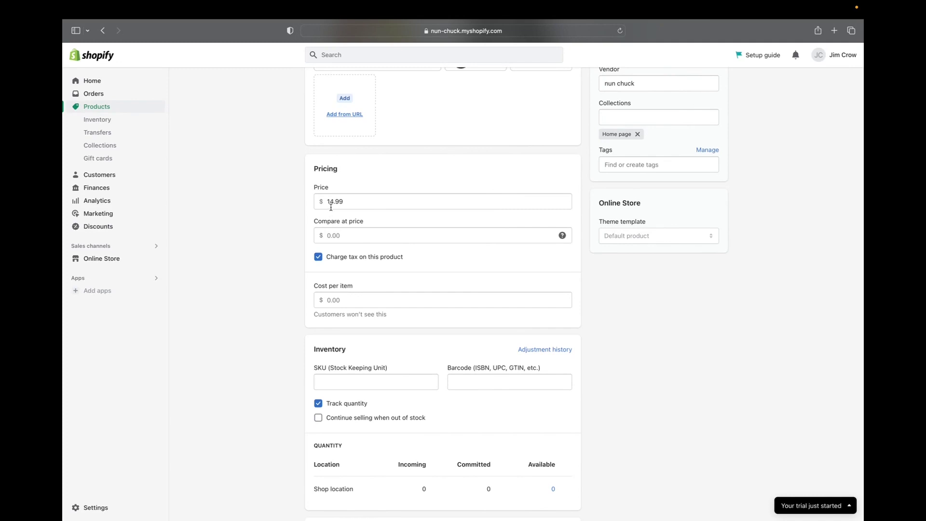
Step: Set the compare-at price to $25.00 and the cost per item to $3.99, keeping tax charged on the product
left_click(330, 237)
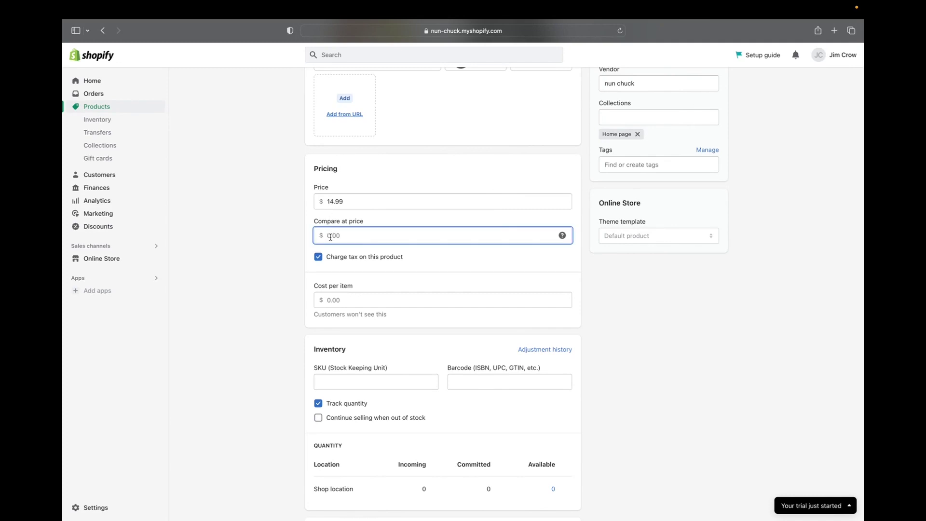
type("25")
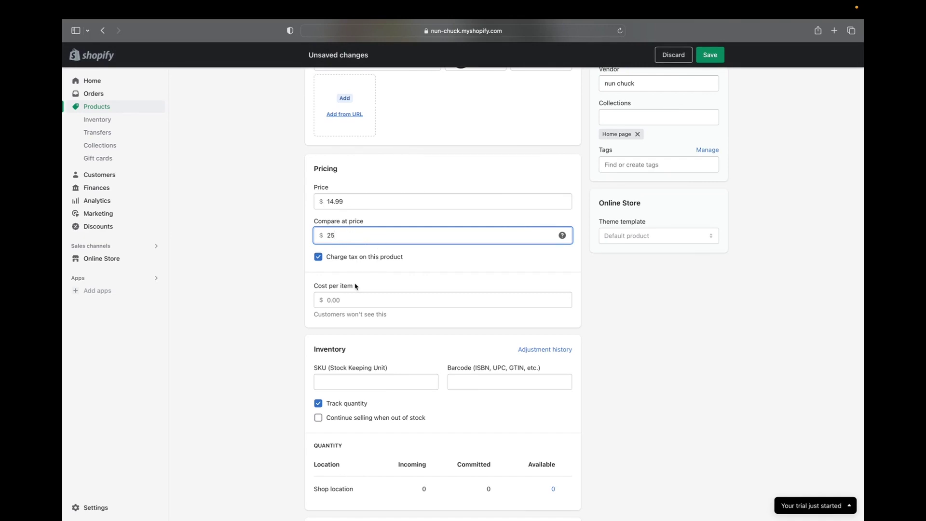
left_click(319, 260)
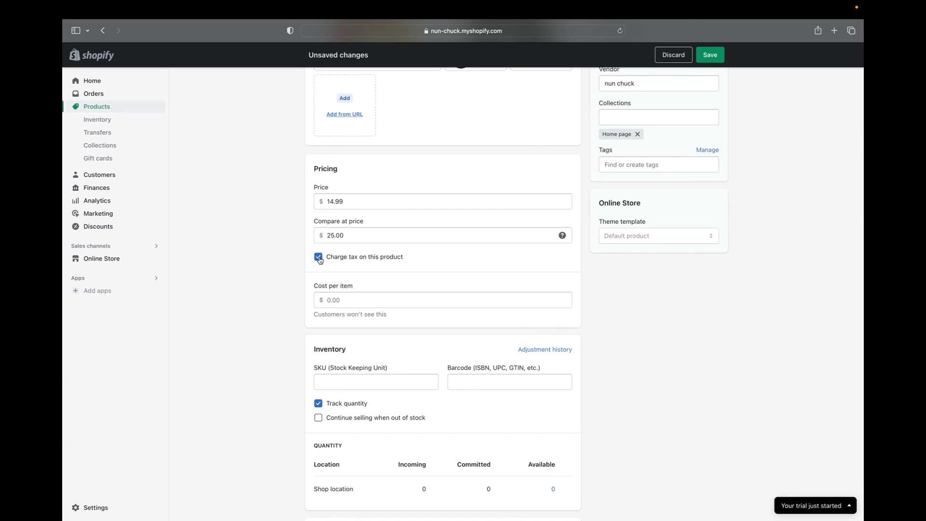
left_click(320, 260)
left_click(341, 301)
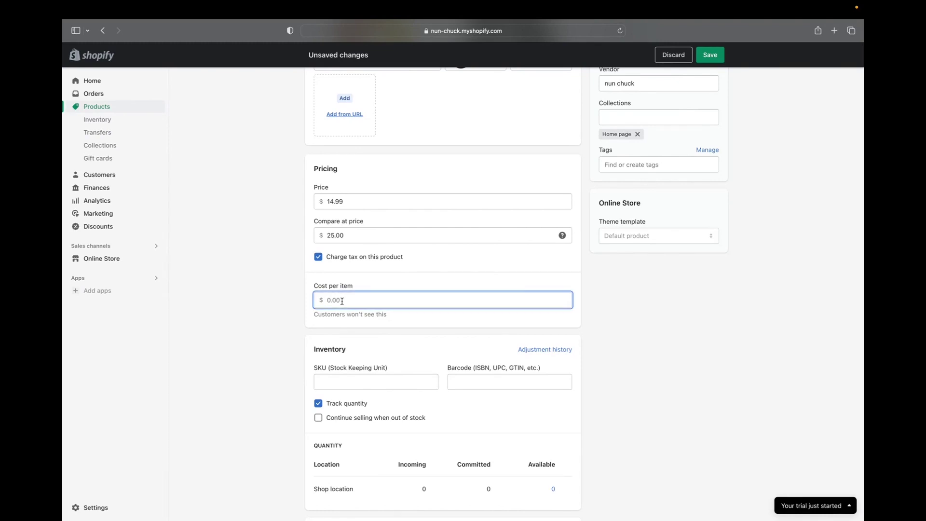
type("3.99")
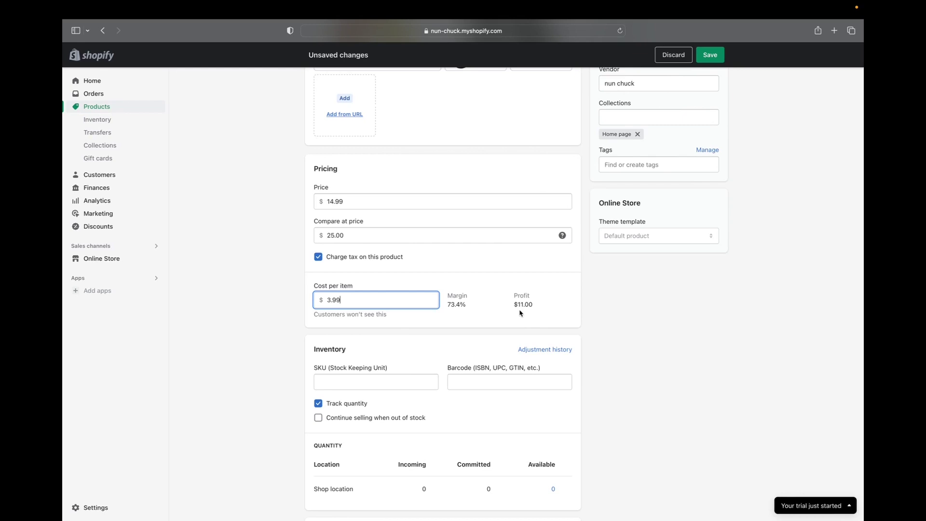
Step: Enter 10001 as the product's SKU in the inventory details
scroll(520, 313, "down", 3)
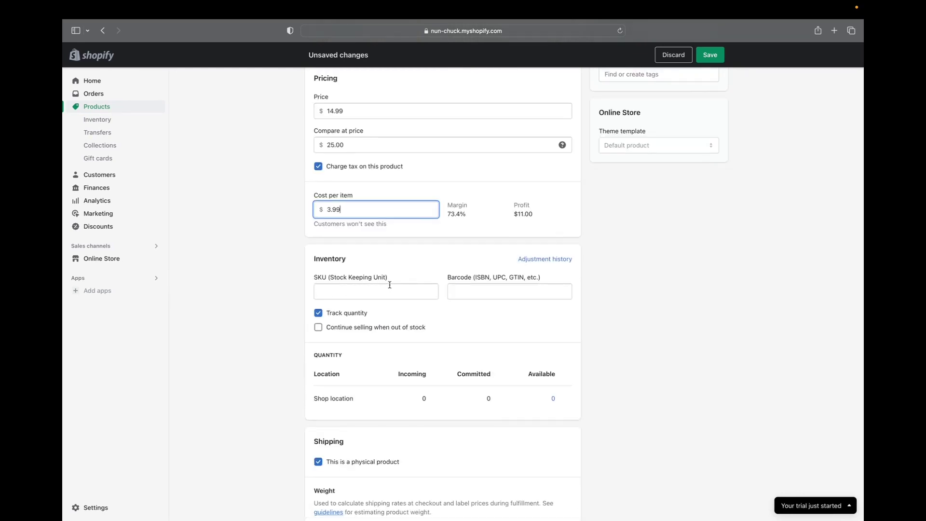
left_click(363, 294)
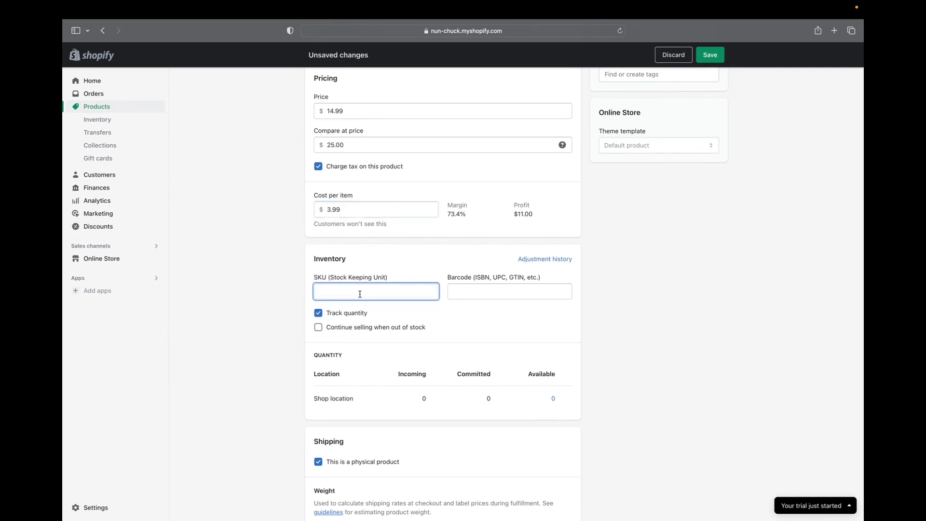
type("10001")
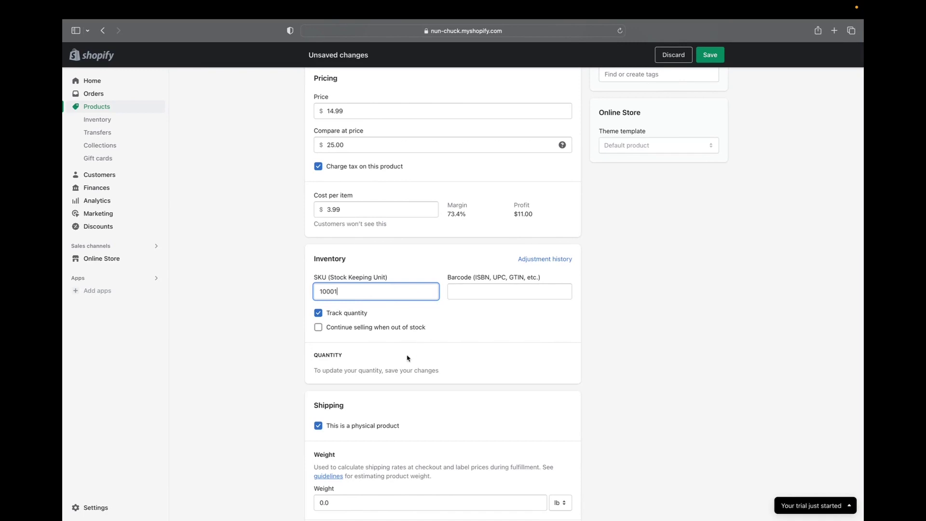
scroll(408, 355, "down", 3)
left_click(347, 292)
Step: Set the product's shipping weight to 0.5 lb and save the product
scroll(357, 358, "down", 4)
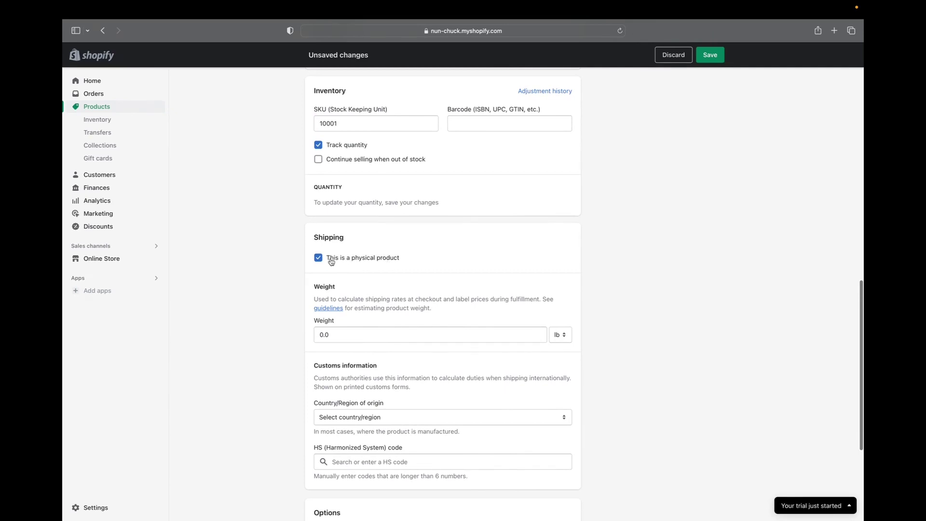
scroll(429, 366, "down", 3)
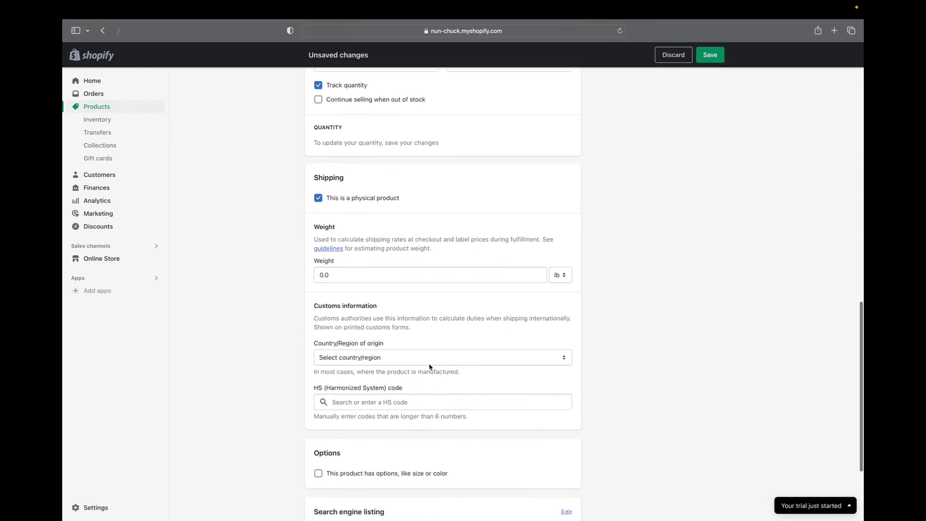
left_click(354, 275)
key("BackSpace")
key("BackSpace")
key("BackSpace")
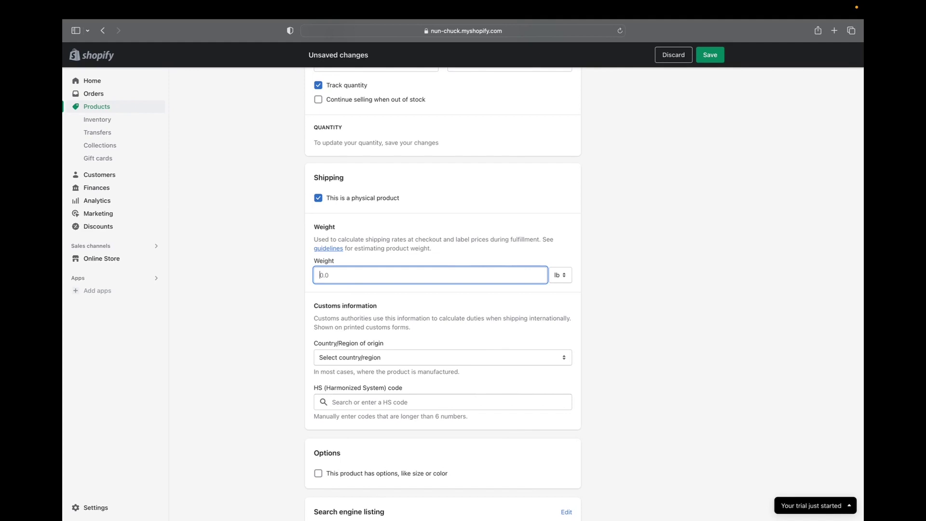
type(".0")
key("Return")
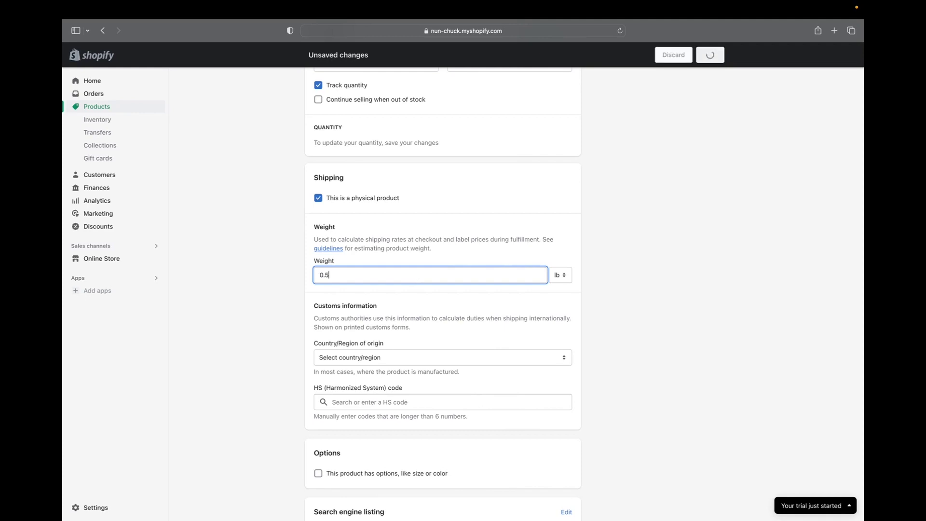
Step: Set the country/region of origin in the customs information to China
scroll(393, 332, "down", 3)
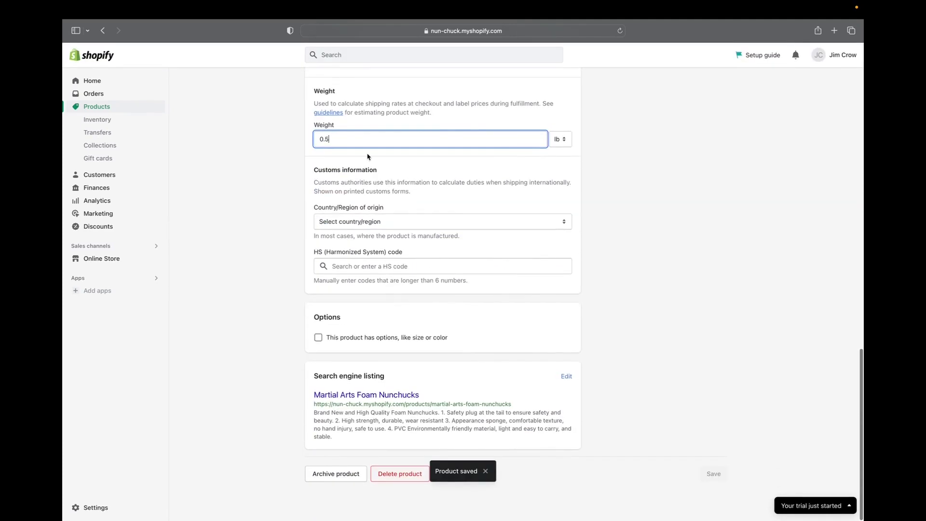
left_click(366, 223)
scroll(340, 410, "down", 15)
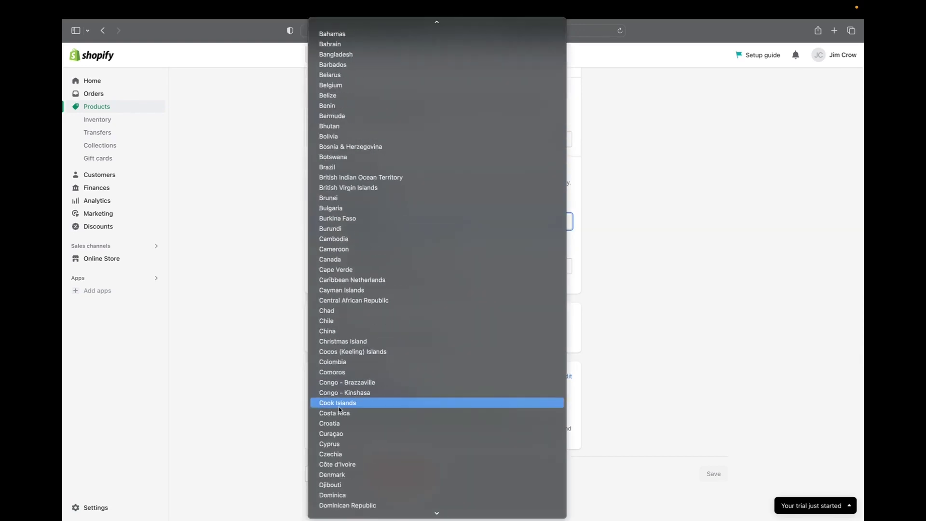
scroll(340, 410, "up", 5)
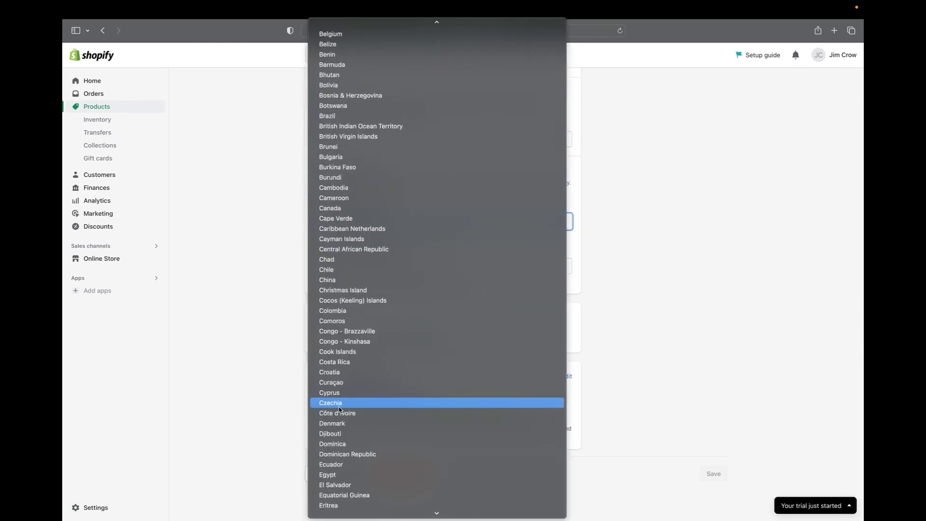
left_click(345, 281)
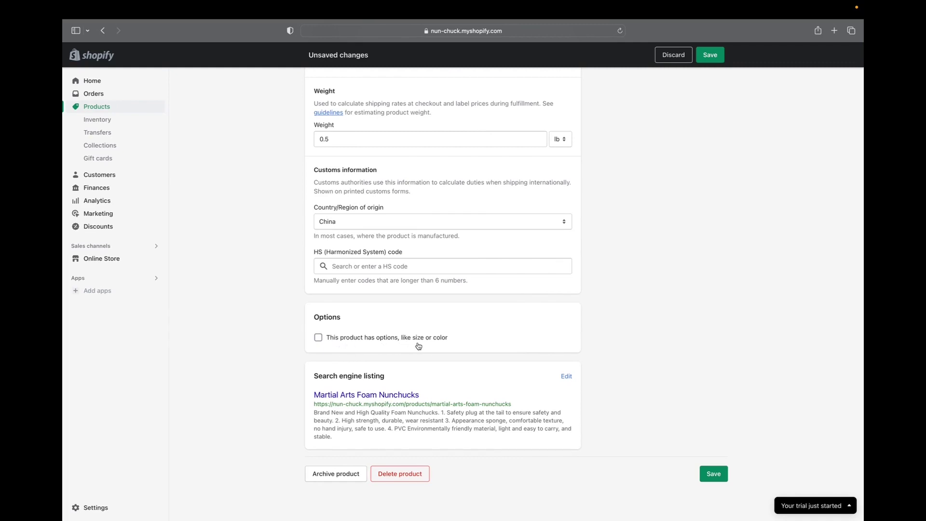
Step: Enable options for the product and name the first option Color
left_click(319, 338)
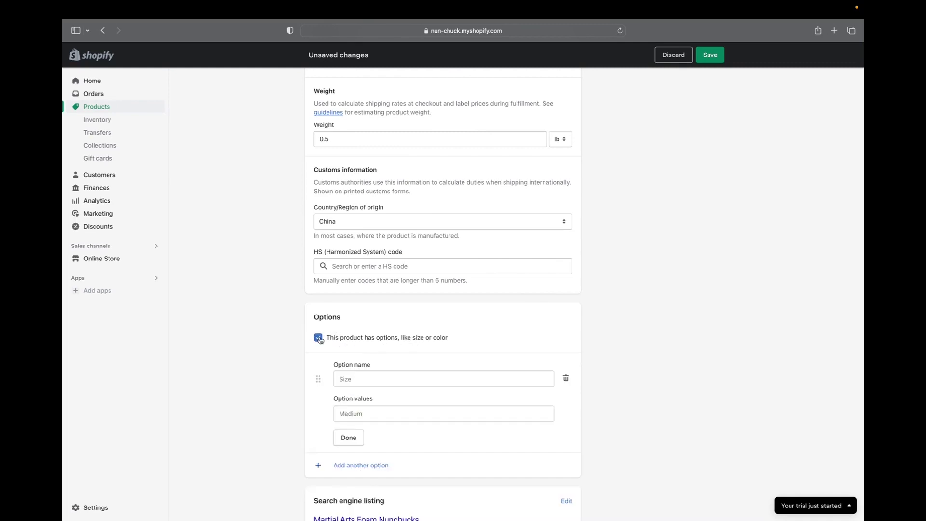
left_click(415, 378)
left_click(347, 417)
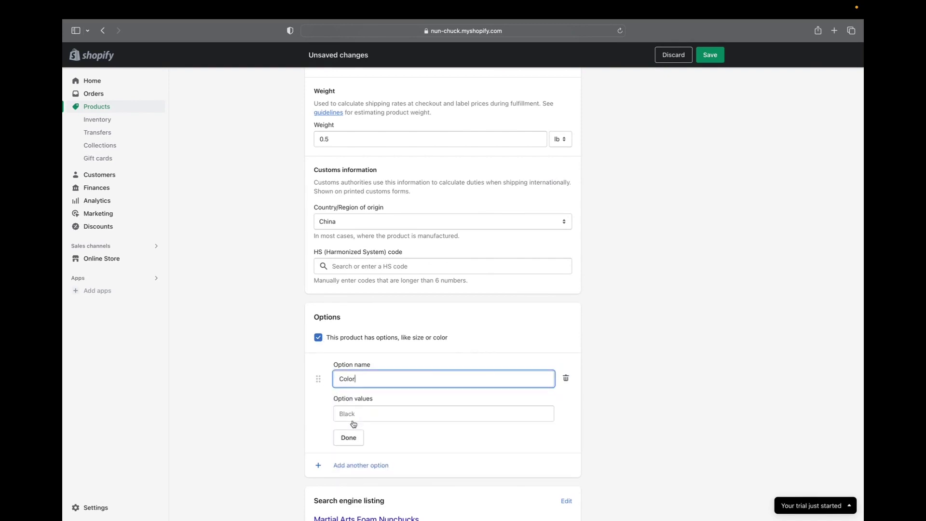
Step: Add Black and yellow as values of the Color option and finish the option
left_click(354, 414)
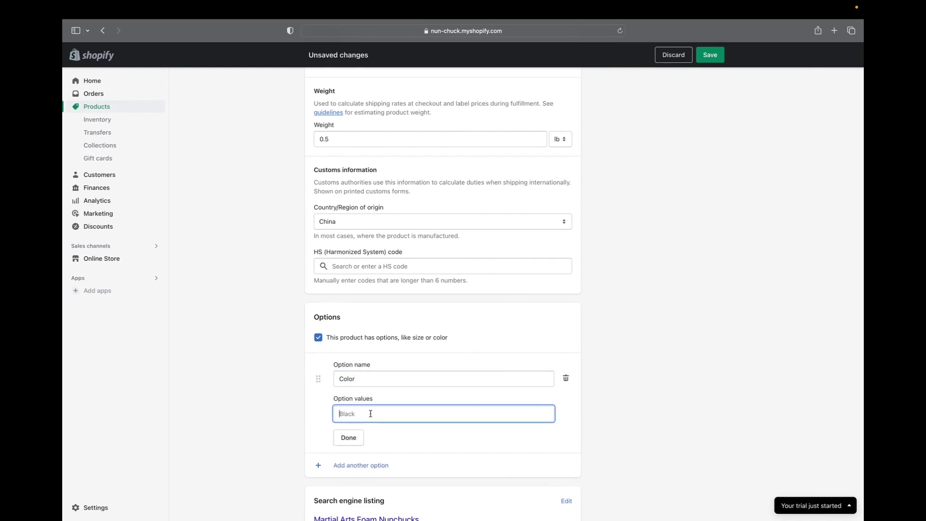
type("Black")
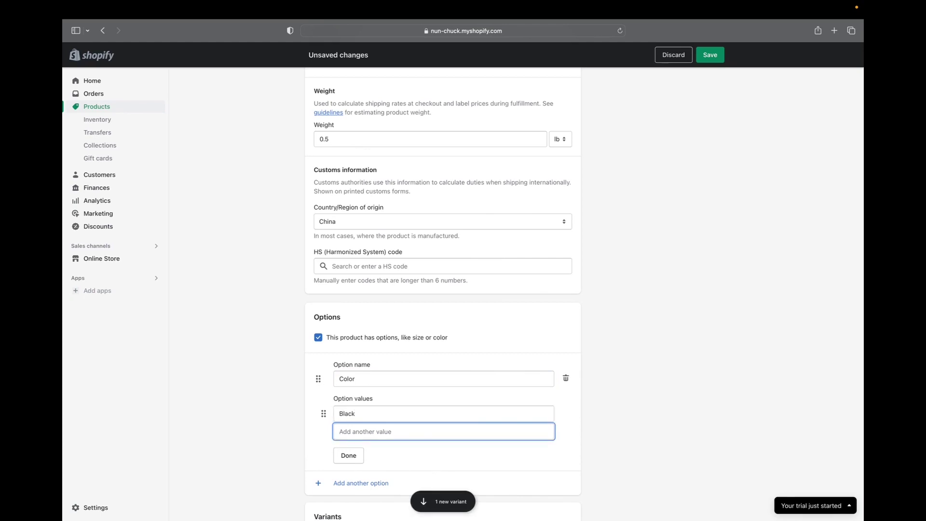
type("yellow")
key("Return")
scroll(386, 434, "down", 3)
left_click(354, 398)
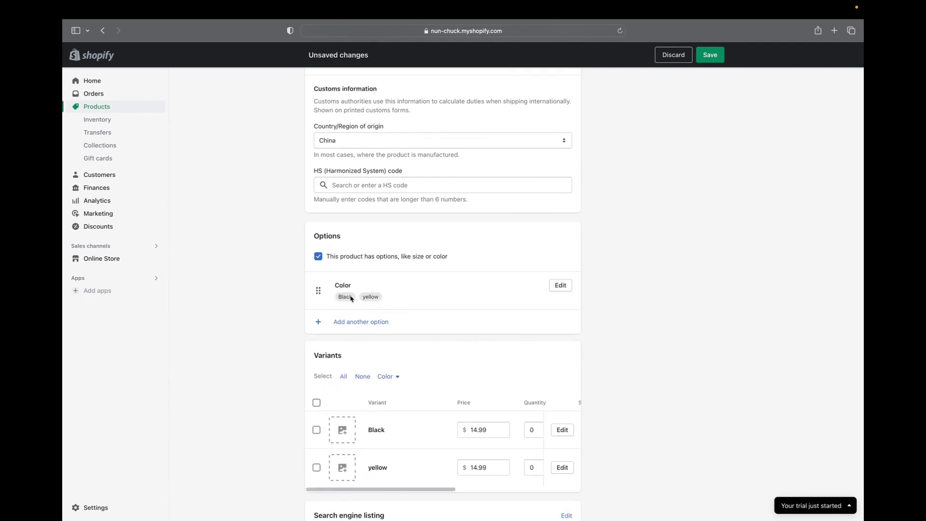
Step: Open the product's search engine listing for editing, keep its page title, description and URL handle, and save the product
scroll(386, 361, "down", 3)
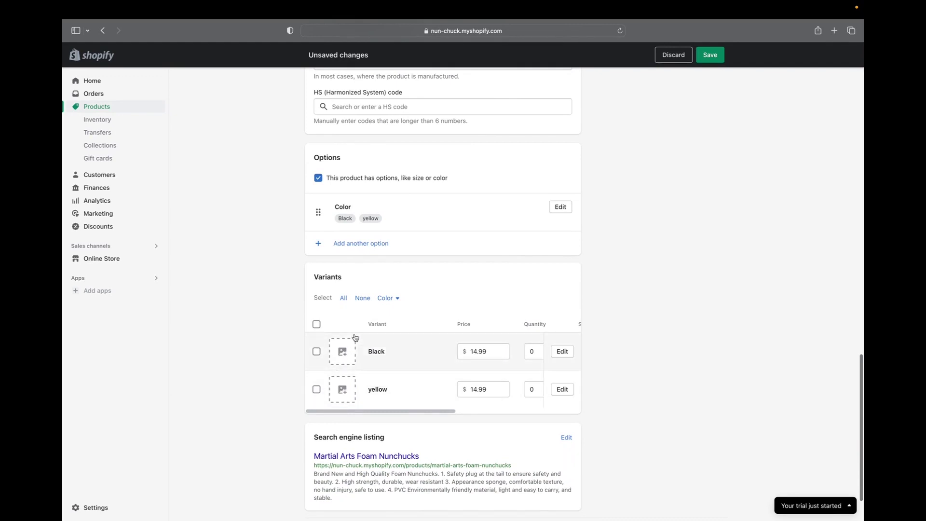
scroll(354, 335, "up", 15)
scroll(390, 302, "down", 15)
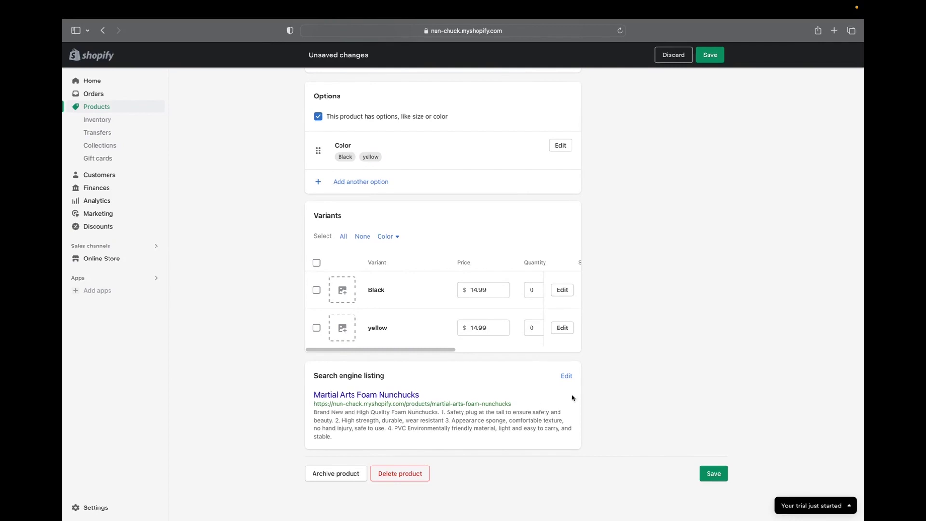
left_click(568, 377)
scroll(519, 429, "down", 5)
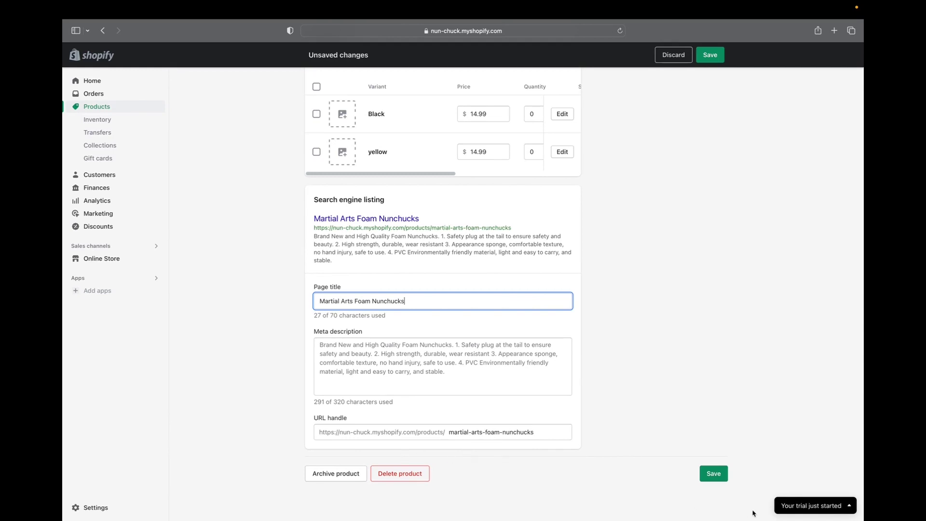
left_click(710, 477)
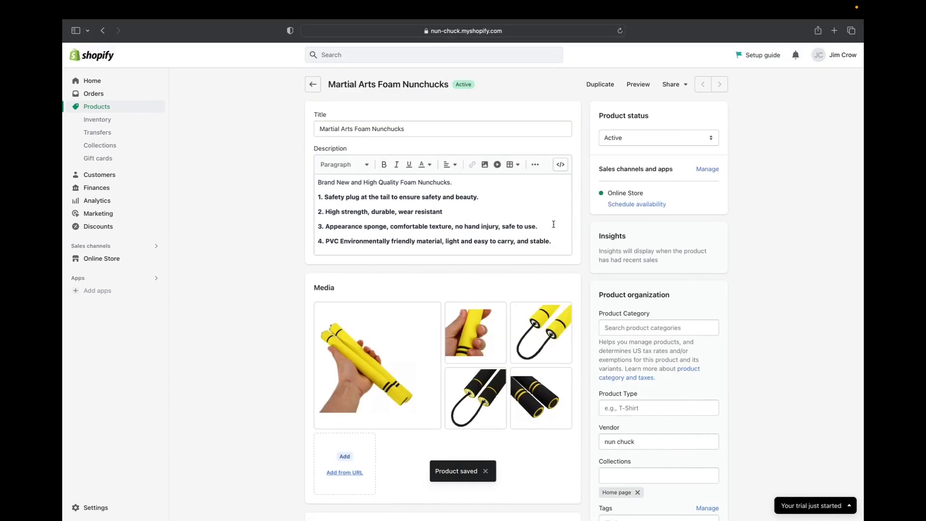